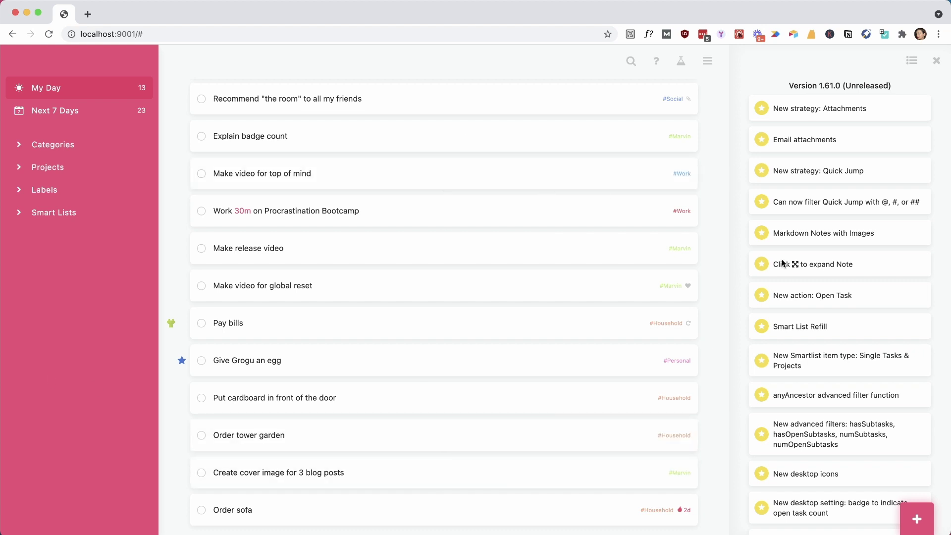
# - Look over the Features/Strategies page, then preview and dismiss a task's attached file
pyautogui.scroll(-5, 782, 260)
pyautogui.scroll(-15, 782, 260)
pyautogui.scroll(20, 782, 260)
pyautogui.click(783, 262)
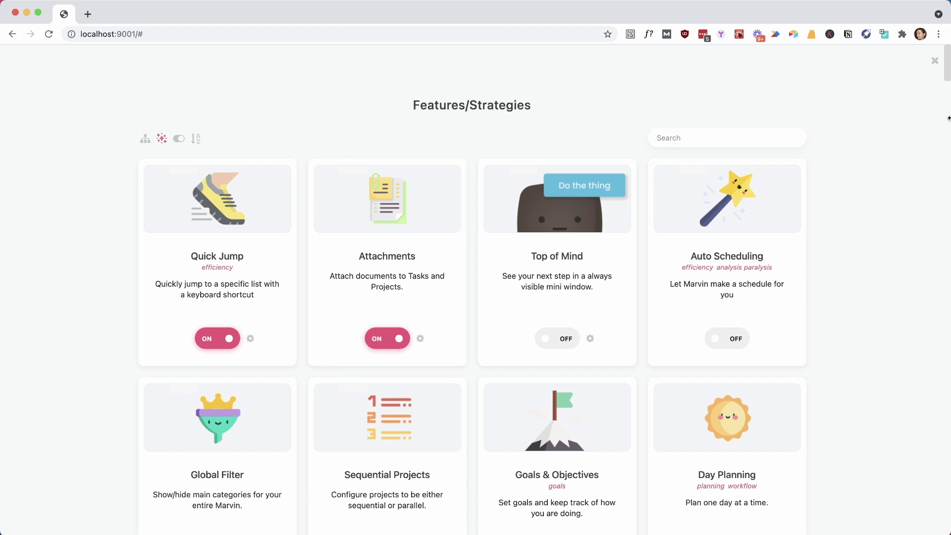
pyautogui.click(936, 62)
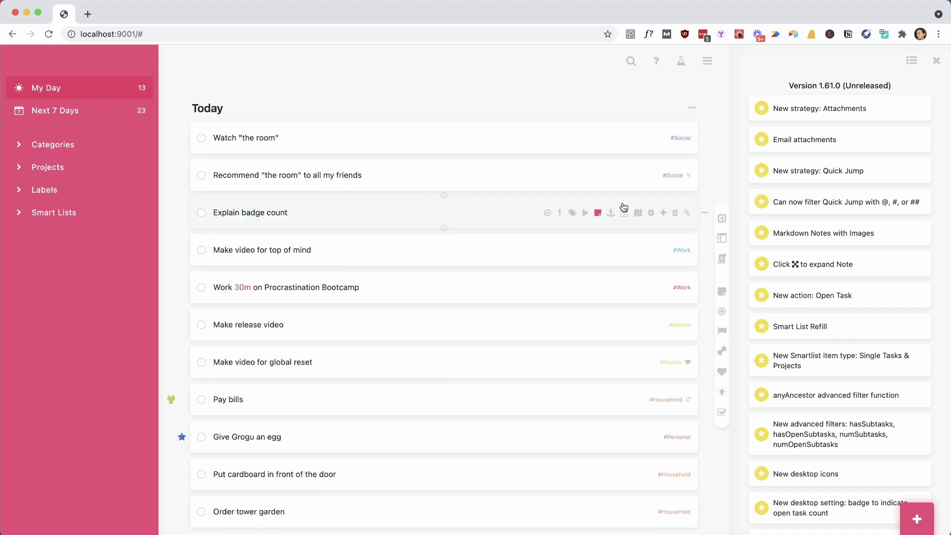
pyautogui.click(691, 180)
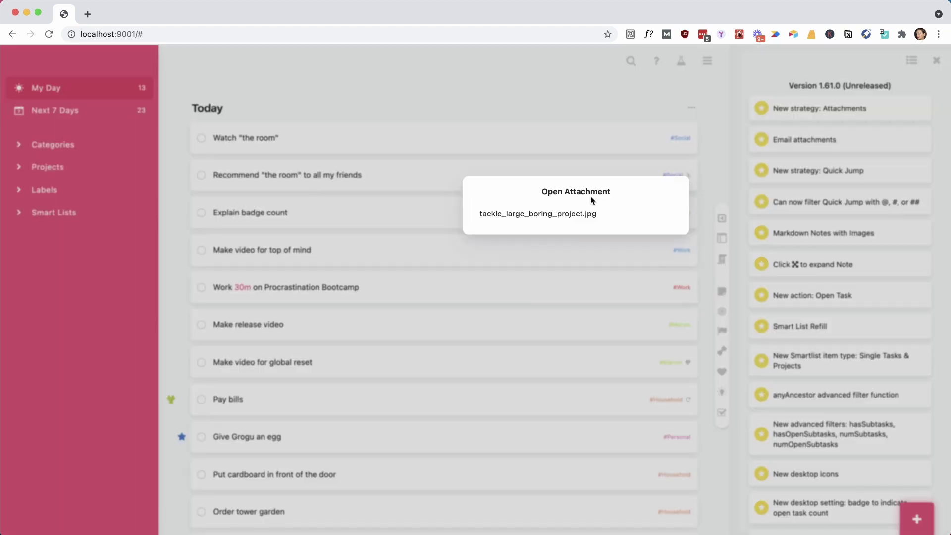
pyautogui.click(708, 152)
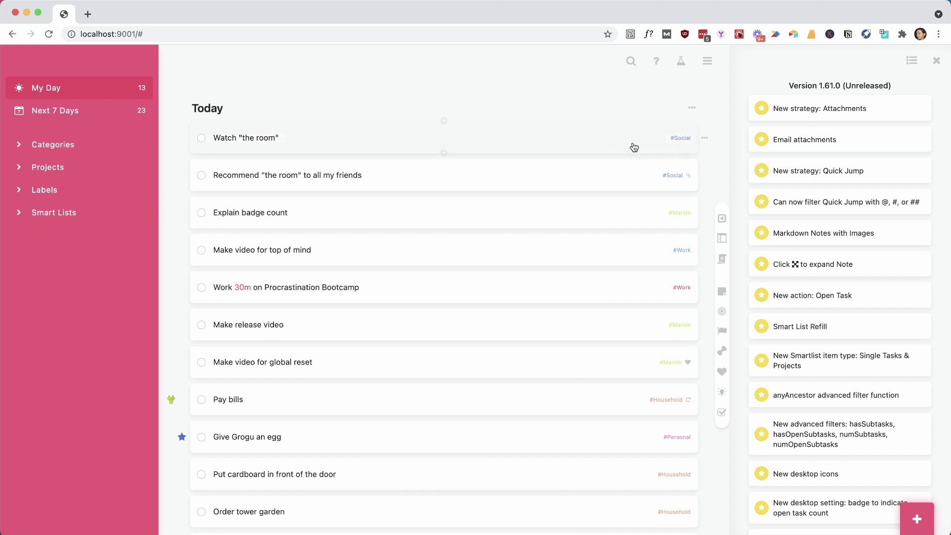
# - Insert an empty Todo list item into the Recommend "the room" task's note via the / menu
pyautogui.moveTo(707, 181)
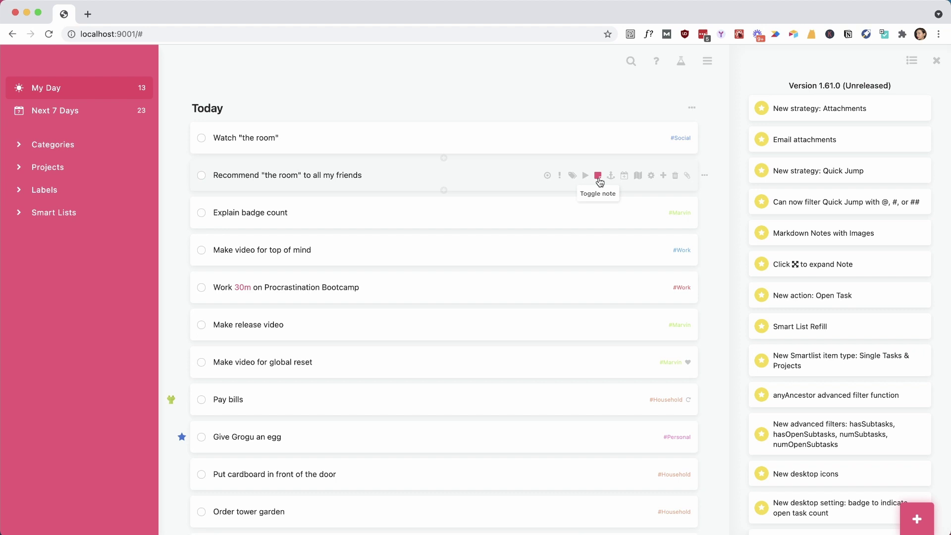
pyautogui.click(599, 177)
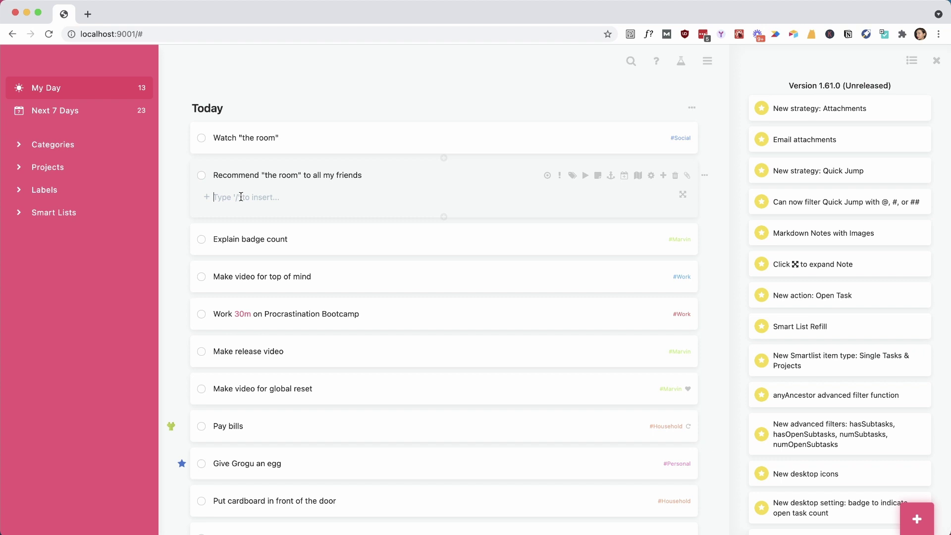
pyautogui.write('/')
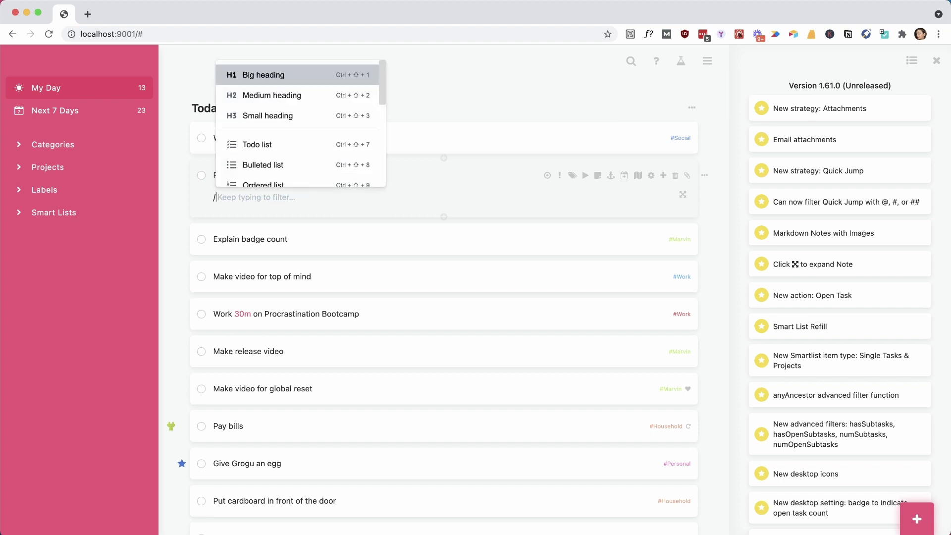
pyautogui.press('Down')
pyautogui.press('Down')
pyautogui.press('Down')
pyautogui.press('Down')
pyautogui.press('Down')
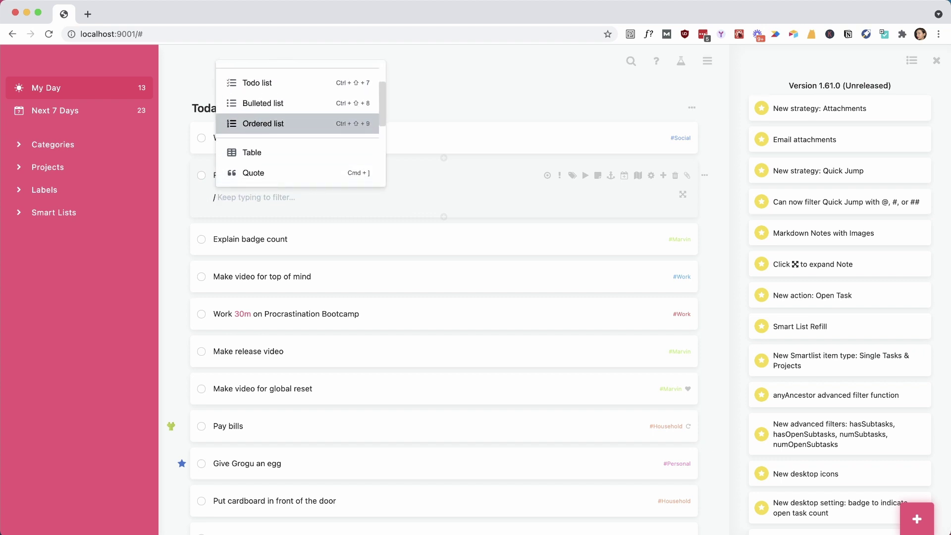
pyautogui.press('Up')
pyautogui.press('Up')
pyautogui.press('Up')
pyautogui.press('Up')
pyautogui.press('Down')
pyautogui.press('Down')
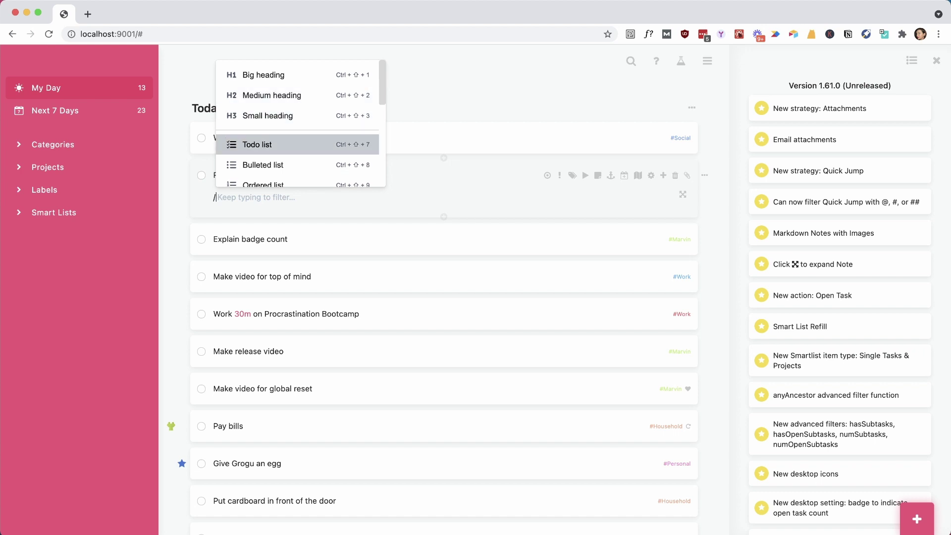
pyautogui.press('Down')
pyautogui.press('Down')
pyautogui.press('Down')
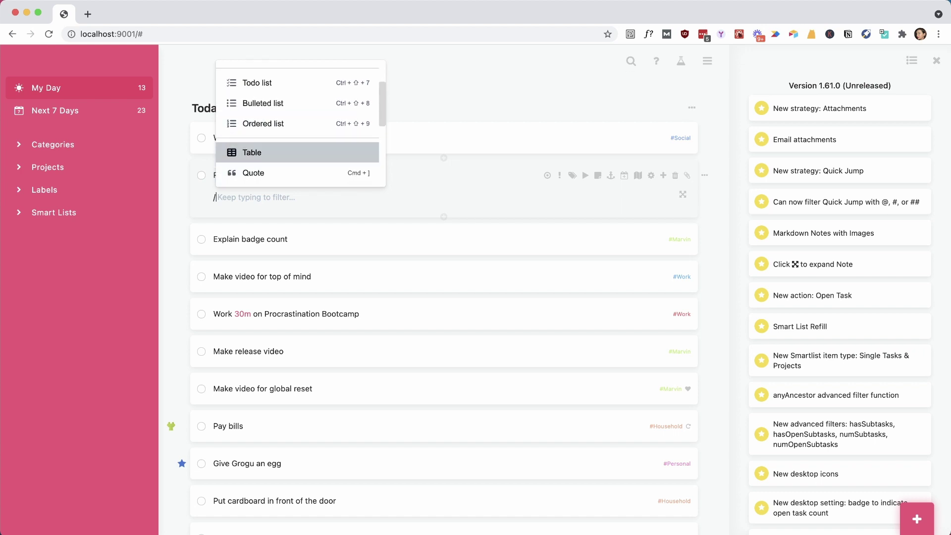
pyautogui.press('Up')
pyautogui.press('Up')
pyautogui.press('Up')
pyautogui.press('Return')
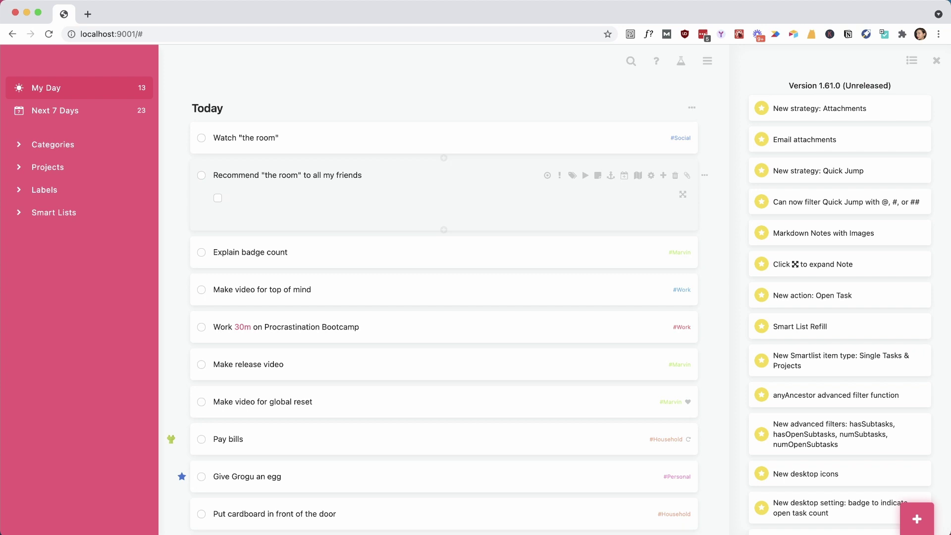
# - Delete the empty checklist item and insert an Important callout block into the note
pyautogui.press('BackSpace')
pyautogui.write('/')
pyautogui.press('Down')
pyautogui.press('Down')
pyautogui.press('Down')
pyautogui.press('Down')
pyautogui.press('Down')
pyautogui.press('Down')
pyautogui.press('Down')
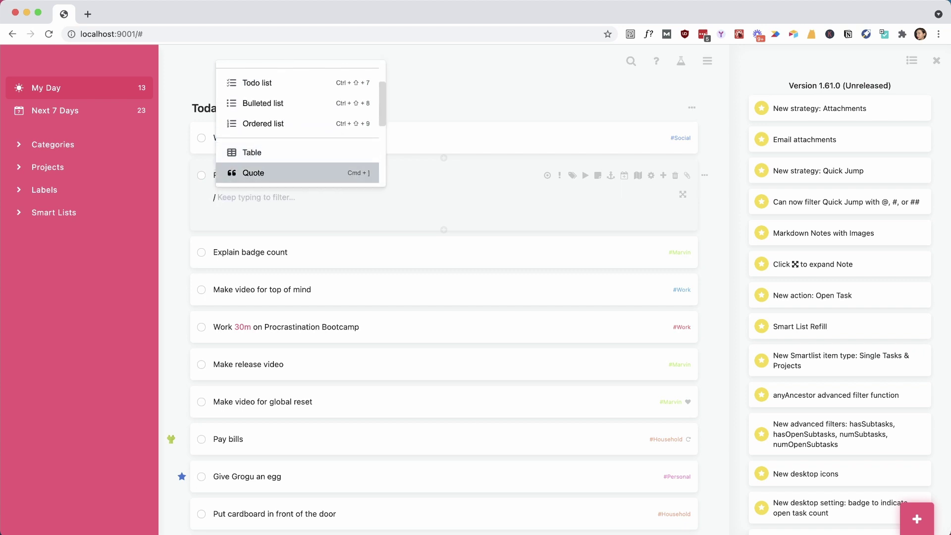
pyautogui.press('Down')
pyautogui.press('Down')
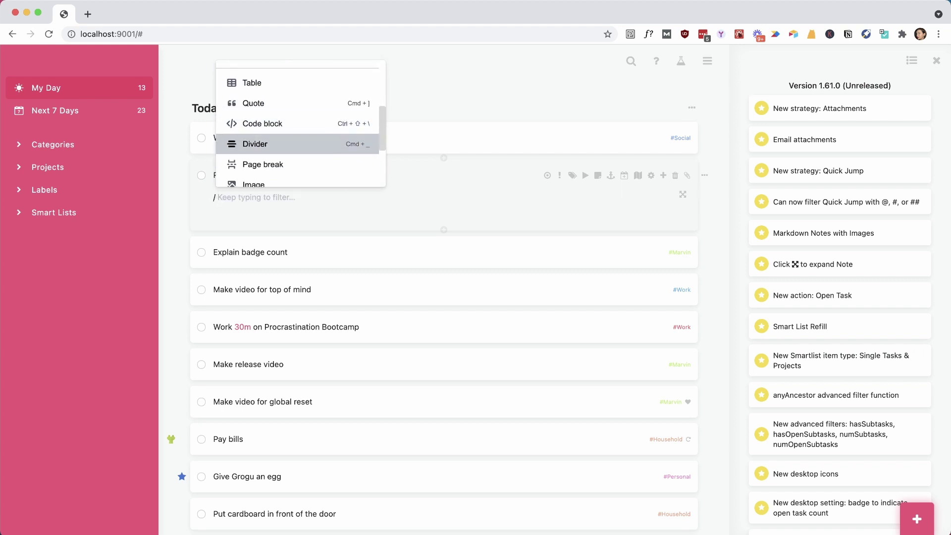
pyautogui.press('Down')
pyautogui.press('Down')
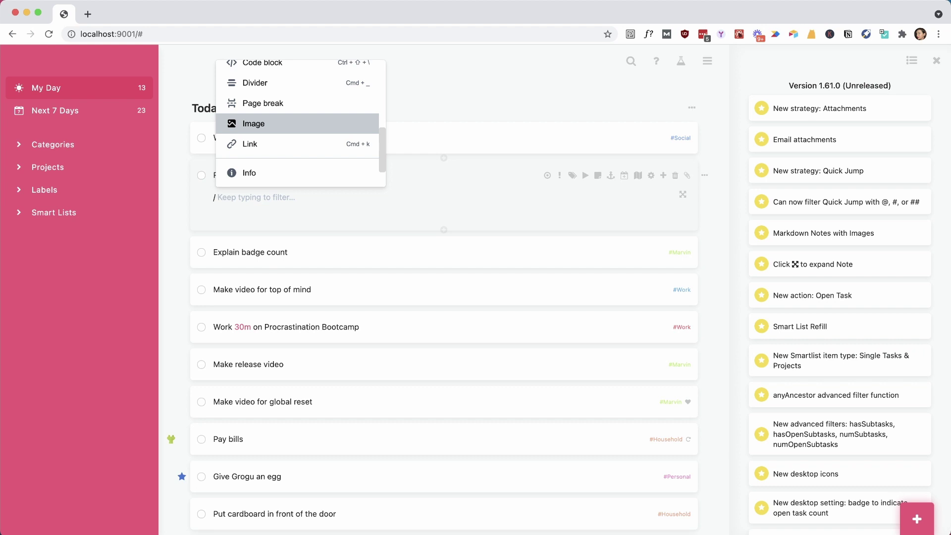
pyautogui.press('Down')
pyautogui.press('Down')
pyautogui.press('Down')
pyautogui.press('Down')
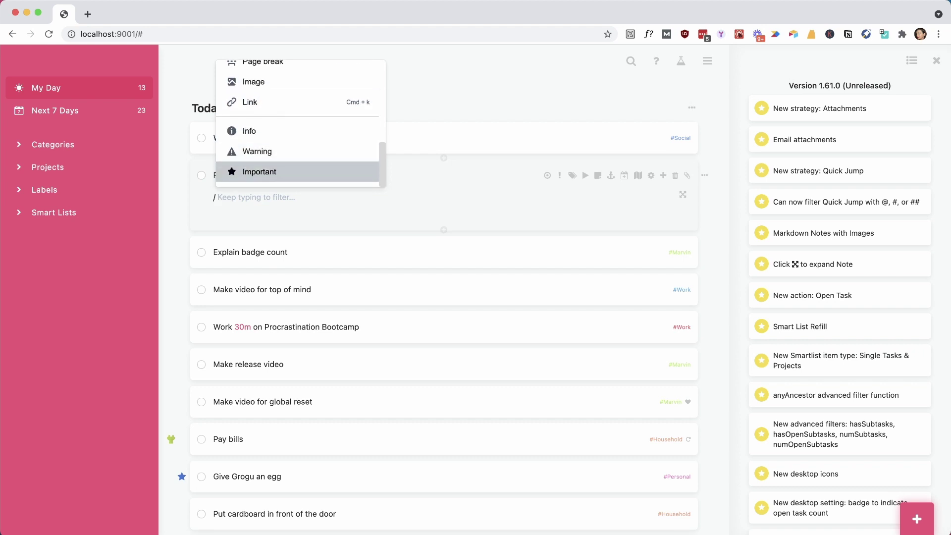
pyautogui.press('Return')
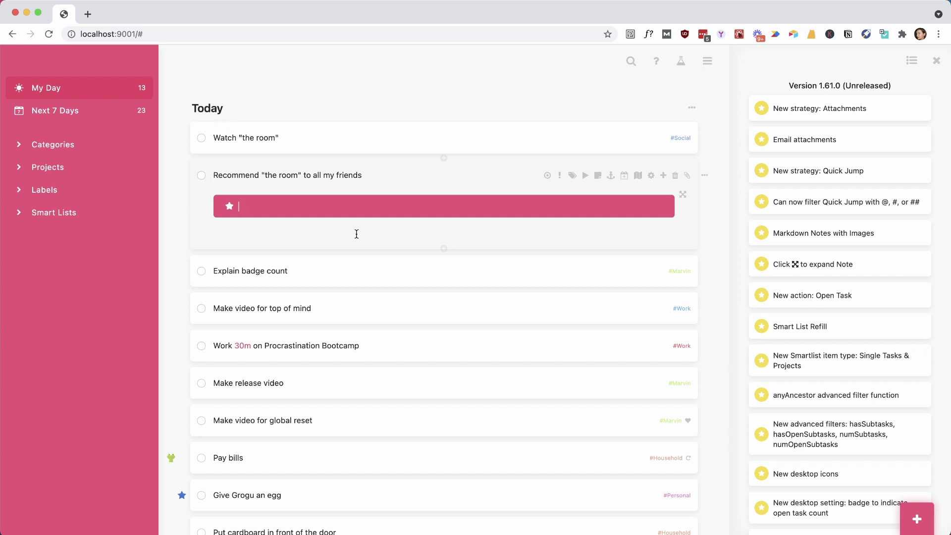
# - Remove the empty callout, collapse the note, and open Features/Strategies with Ctrl+Shift+S
pyautogui.press('BackSpace')
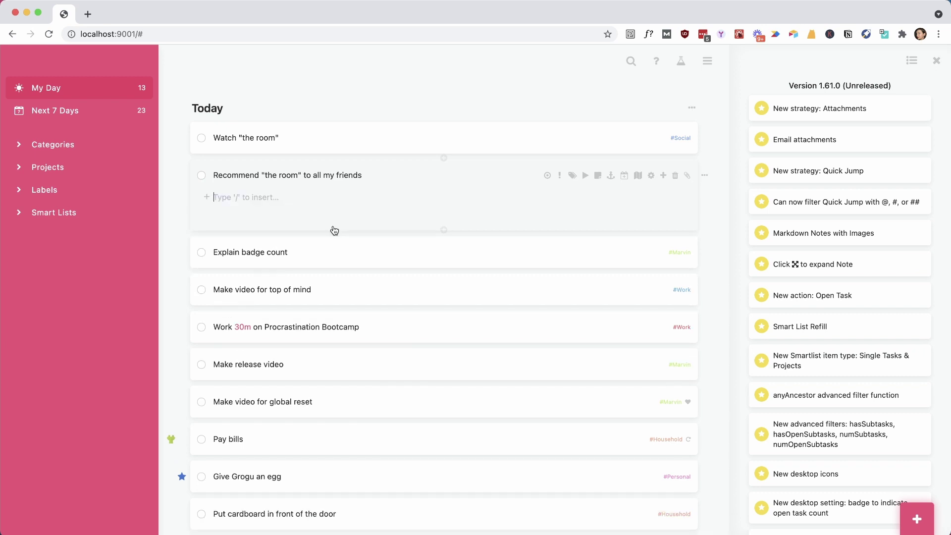
pyautogui.click(598, 176)
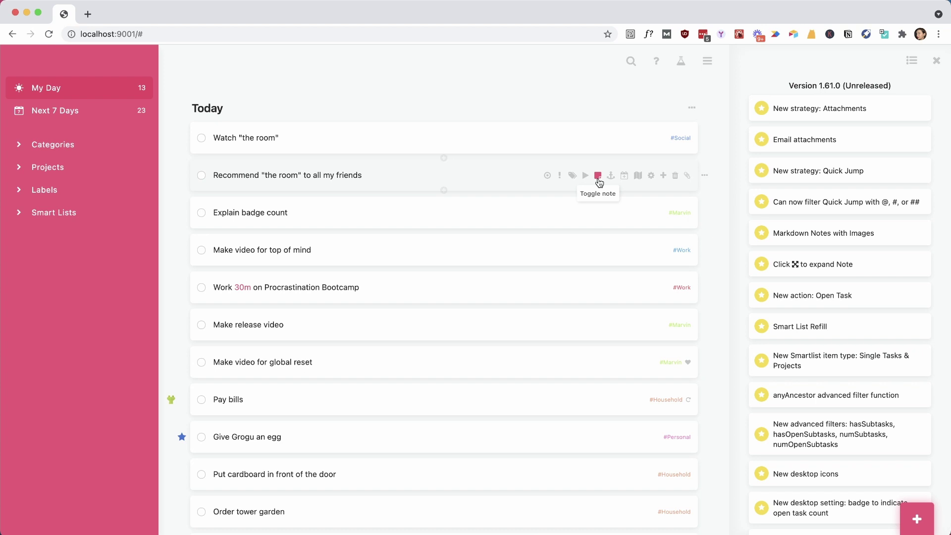
pyautogui.hotkey('ctrl', 'shift', 's')
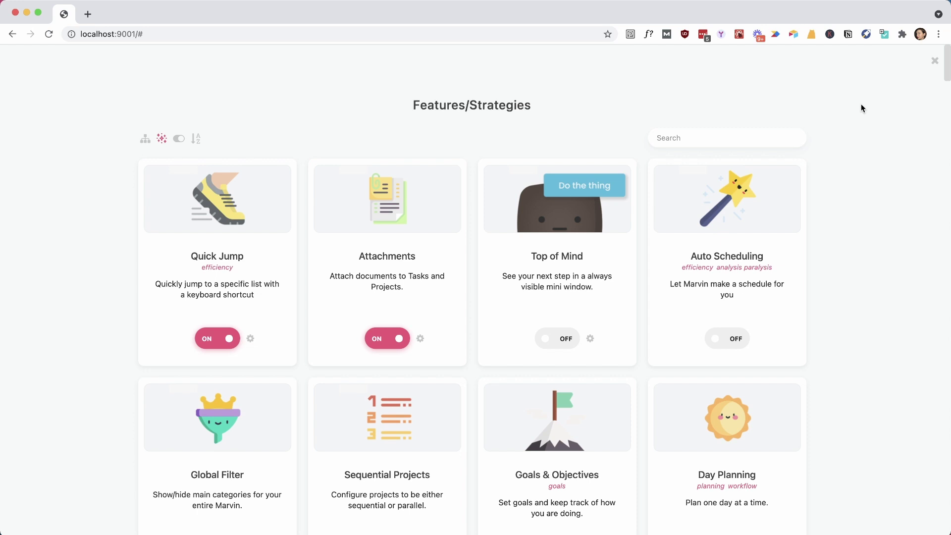
# - Close Features/Strategies, use Quick Jump to visit the Inbox, then return to My Day
pyautogui.click(936, 62)
pyautogui.press('j')
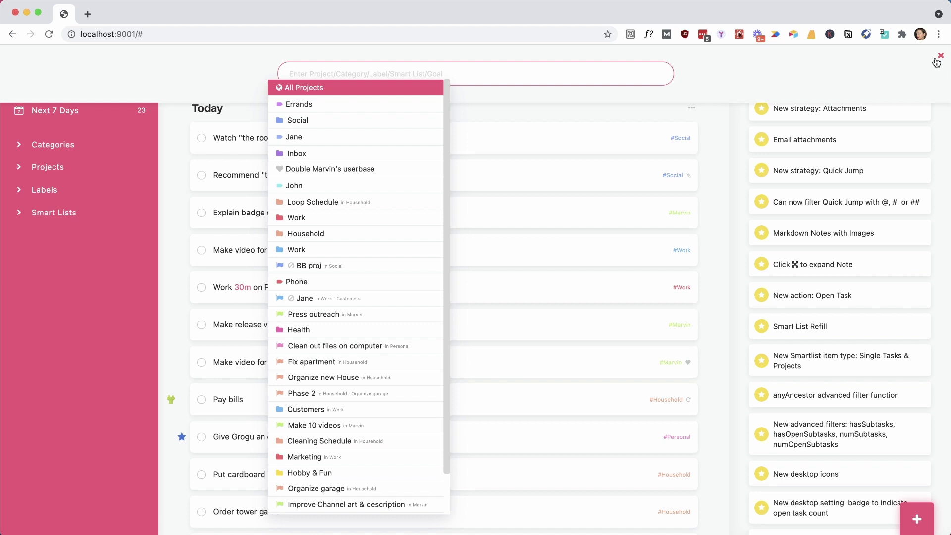
pyautogui.write('@')
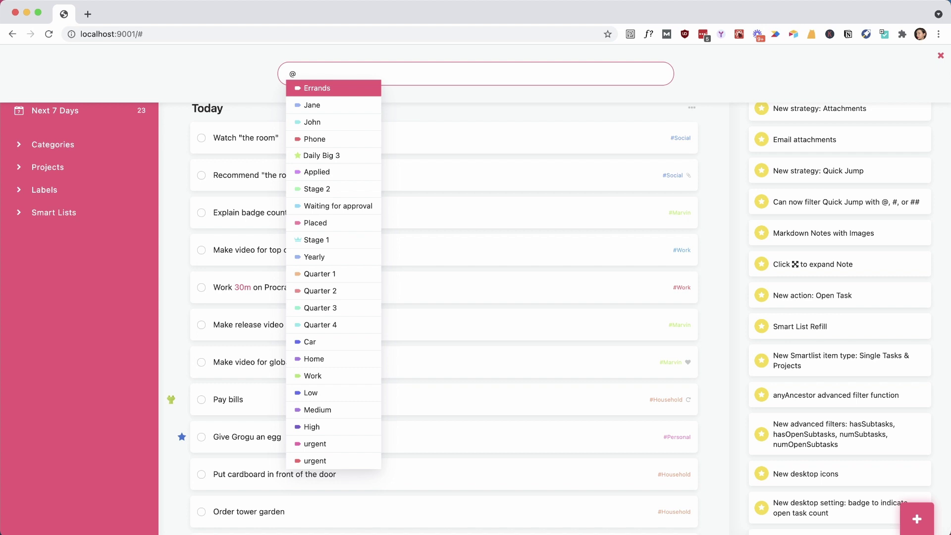
pyautogui.press('BackSpace')
pyautogui.press('Down')
pyautogui.press('Down')
pyautogui.press('Down')
pyautogui.press('Down')
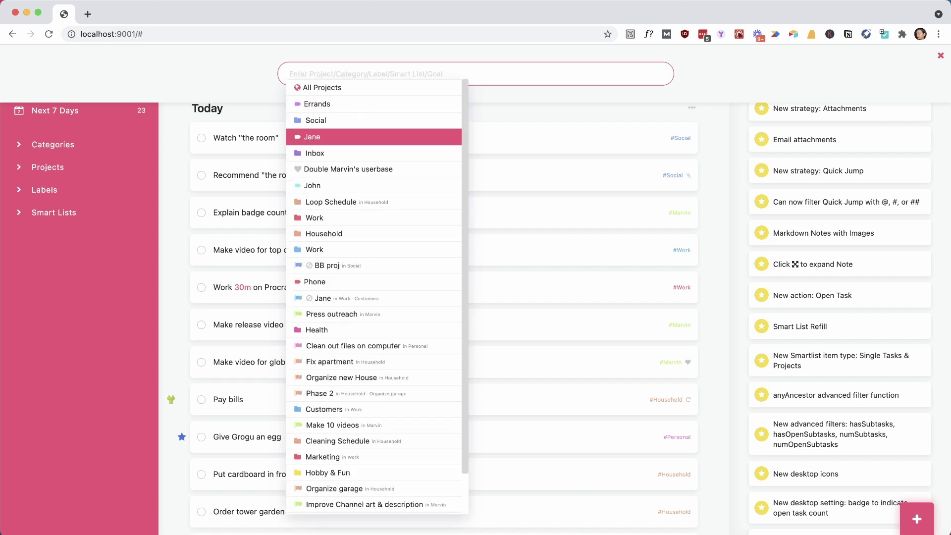
pyautogui.press('Return')
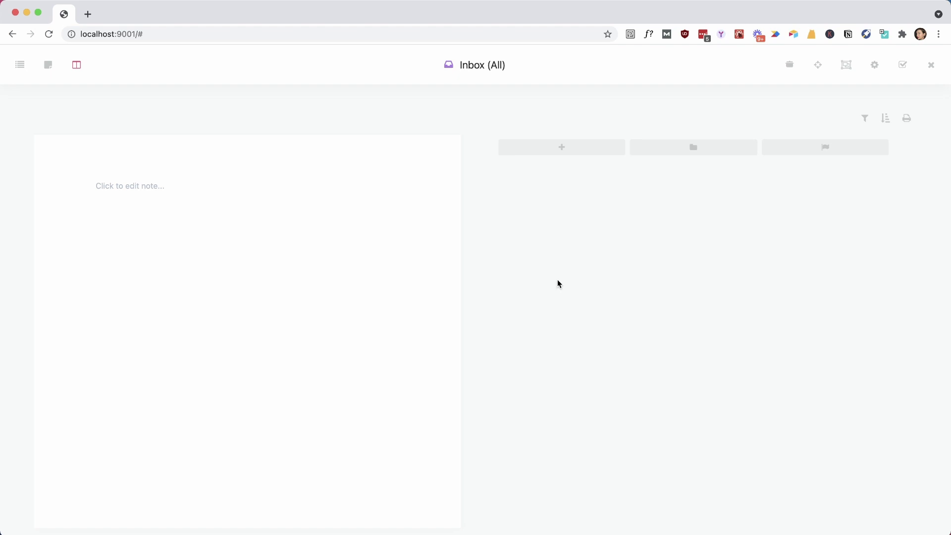
pyautogui.press('Escape')
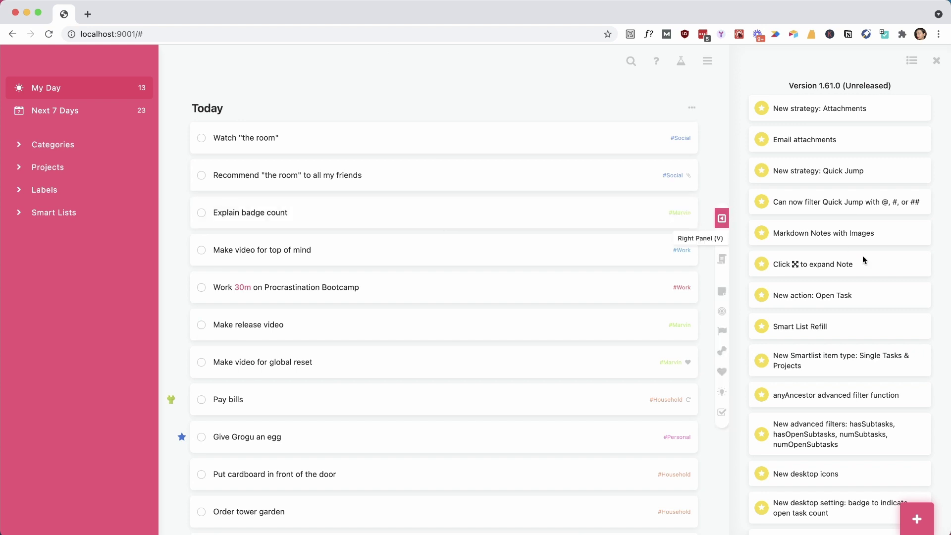
pyautogui.scroll(-3, 863, 255)
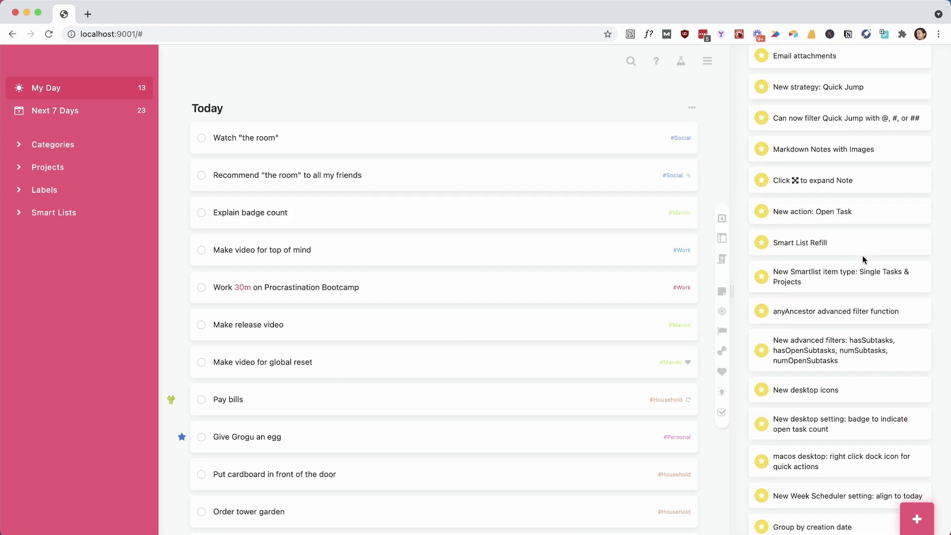
pyautogui.scroll(-5, 864, 255)
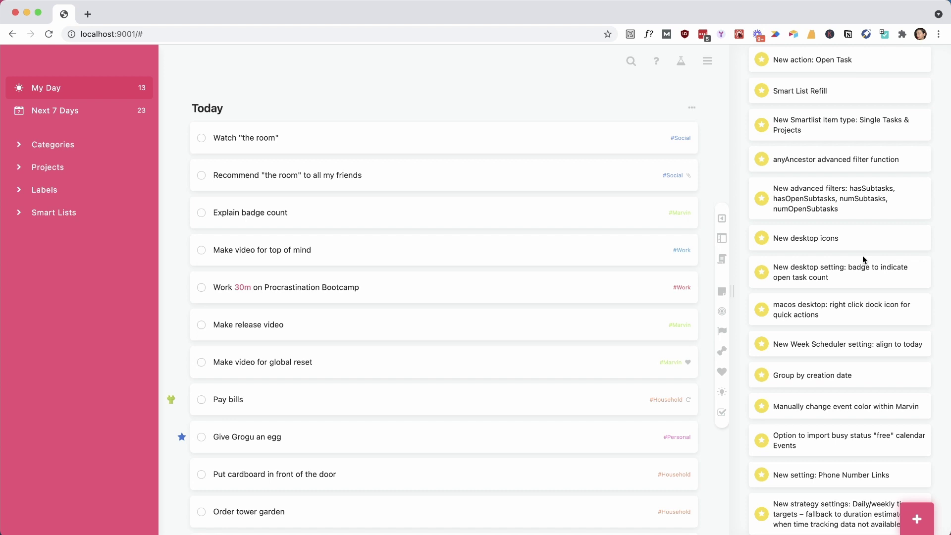
pyautogui.moveTo(557, 144)
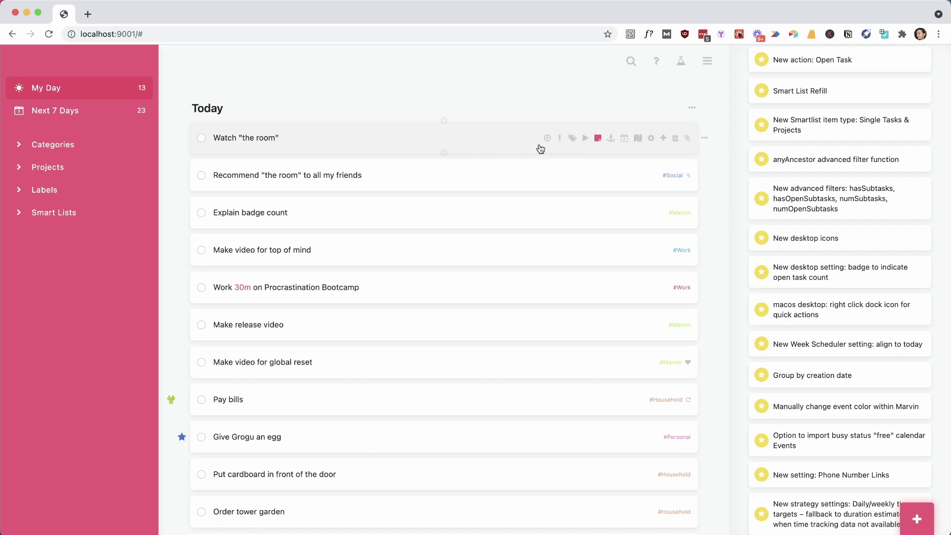
# - Open the Watch "the room" task in full view, showing its empty Attachments section
pyautogui.click(548, 140)
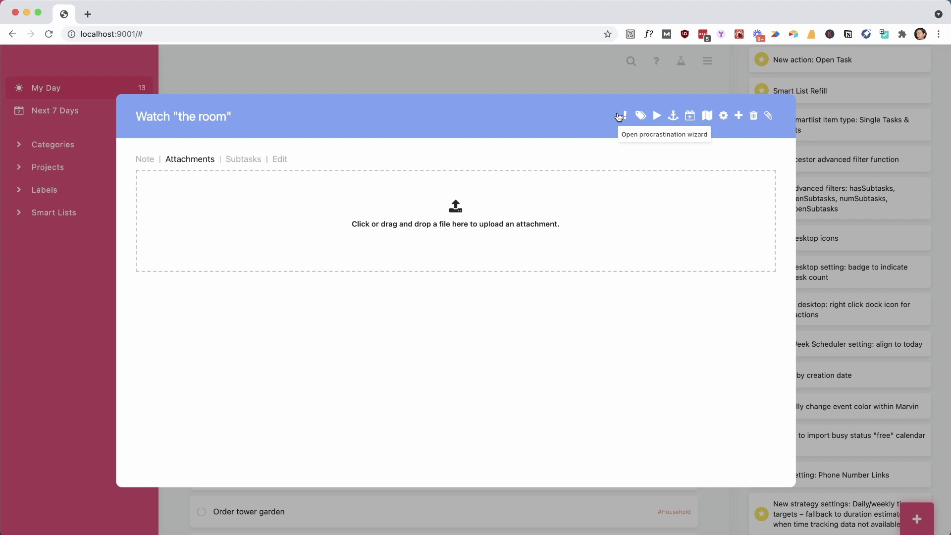
pyautogui.click(244, 159)
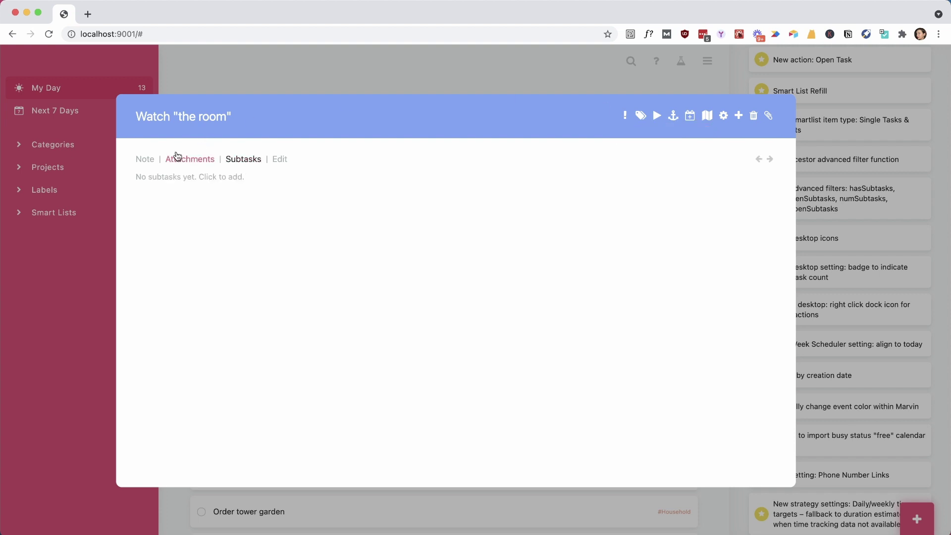
pyautogui.click(145, 159)
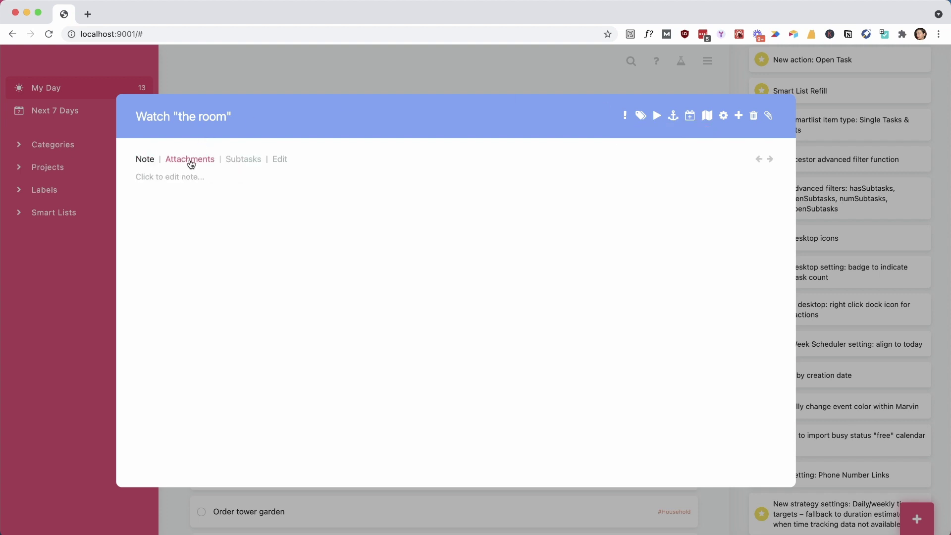
pyautogui.click(280, 160)
pyautogui.scroll(-2, 308, 304)
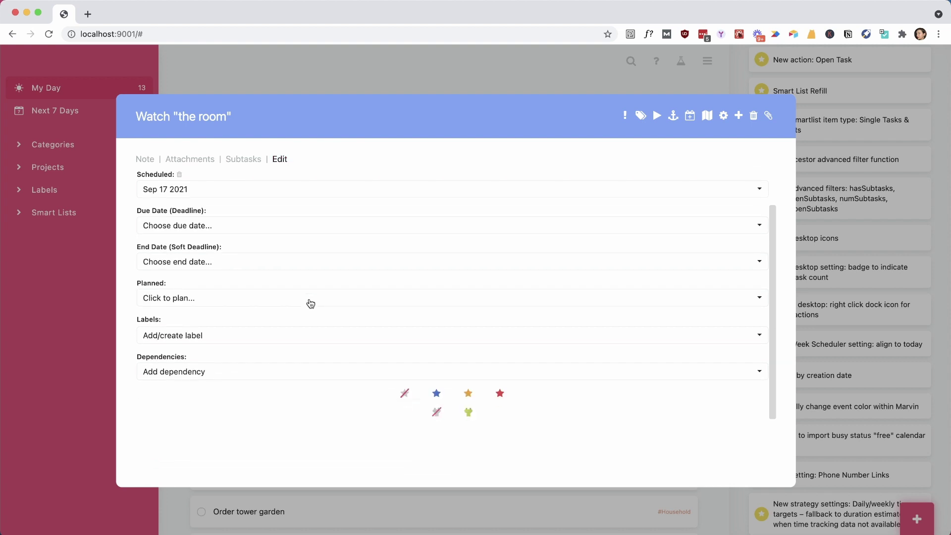
pyautogui.scroll(2, 308, 303)
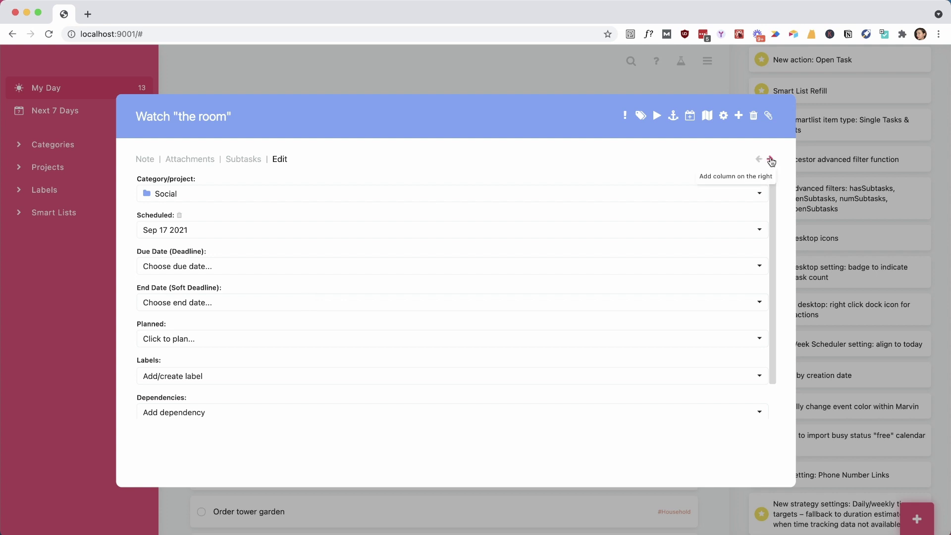
pyautogui.click(243, 159)
pyautogui.click(204, 161)
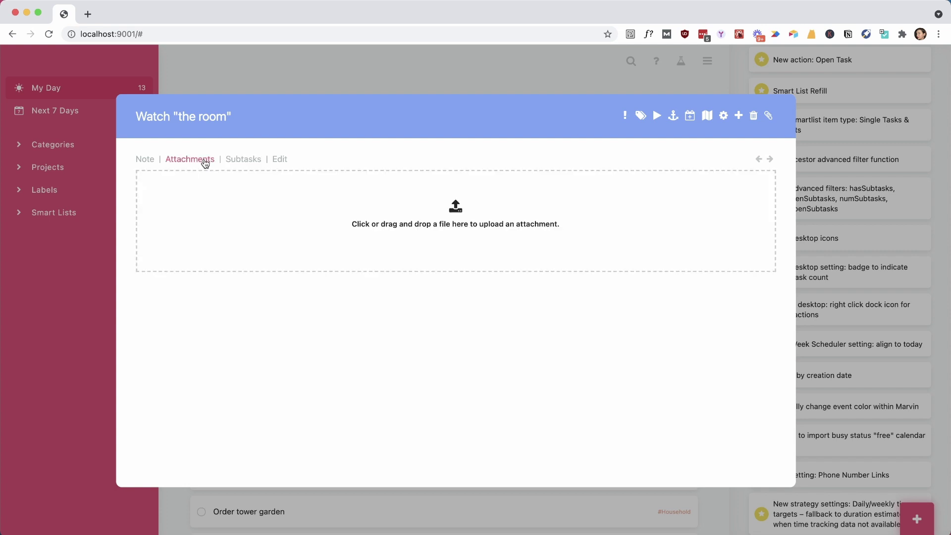
pyautogui.click(145, 159)
pyautogui.click(191, 162)
# - Add a Note column beside Attachments in the Watch "the room" task, then close it
pyautogui.click(769, 159)
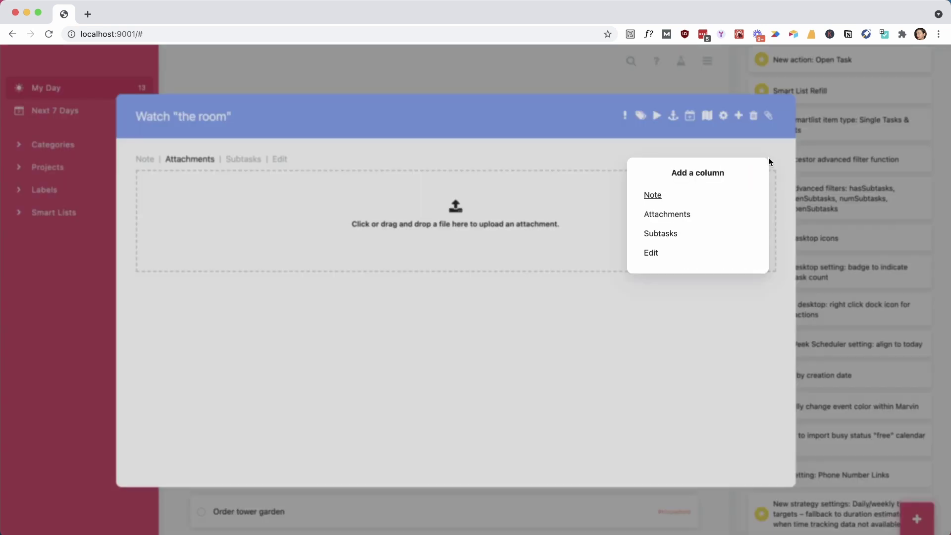
pyautogui.click(662, 195)
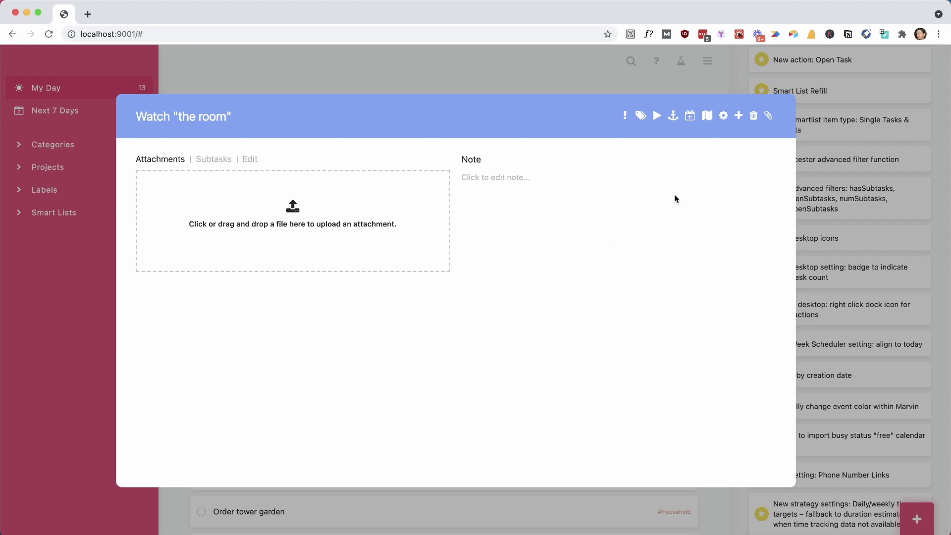
pyautogui.click(605, 56)
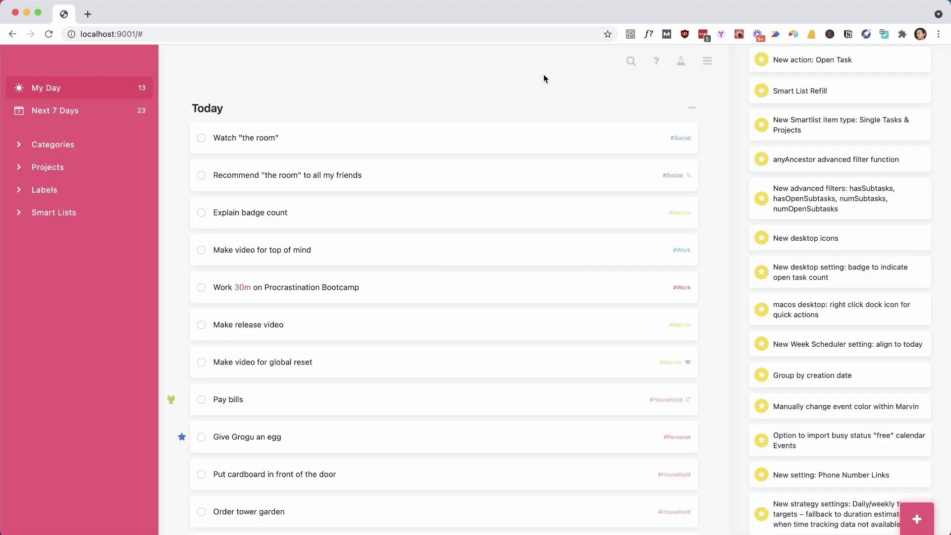
# - Go to Smart Lists from the main menu and add a new, untitled smart list
pyautogui.moveTo(815, 131)
pyautogui.click(708, 62)
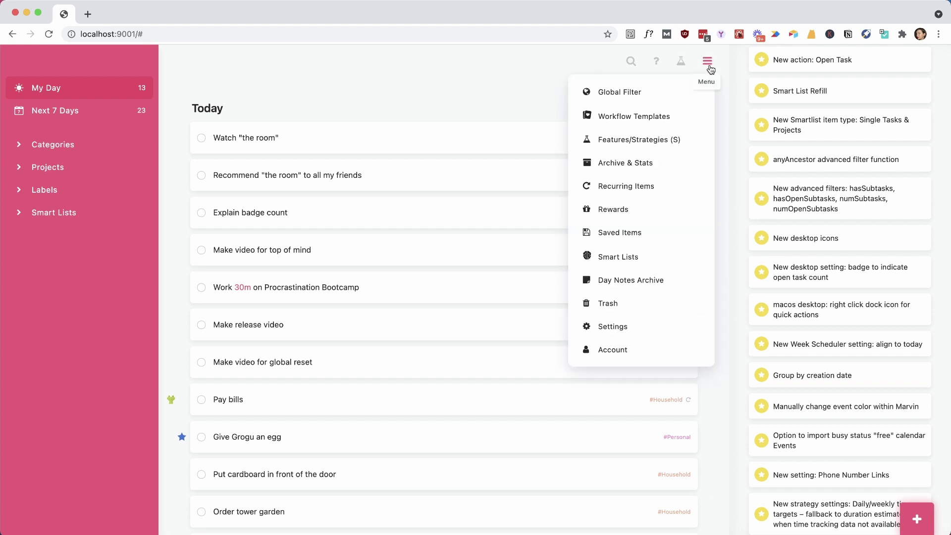
pyautogui.click(629, 266)
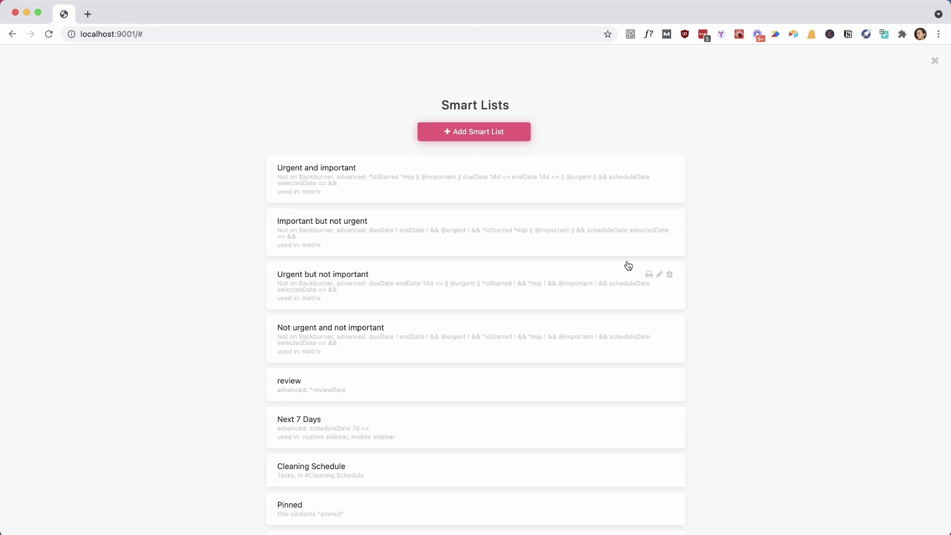
pyautogui.click(514, 138)
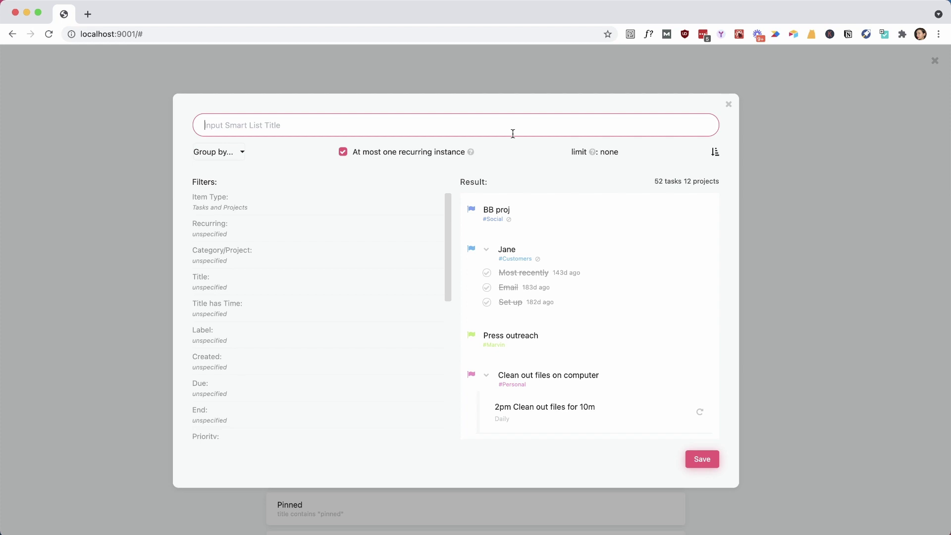
# - Filter the smart list to Category/Project in Marvin and title it Marvin
pyautogui.click(221, 253)
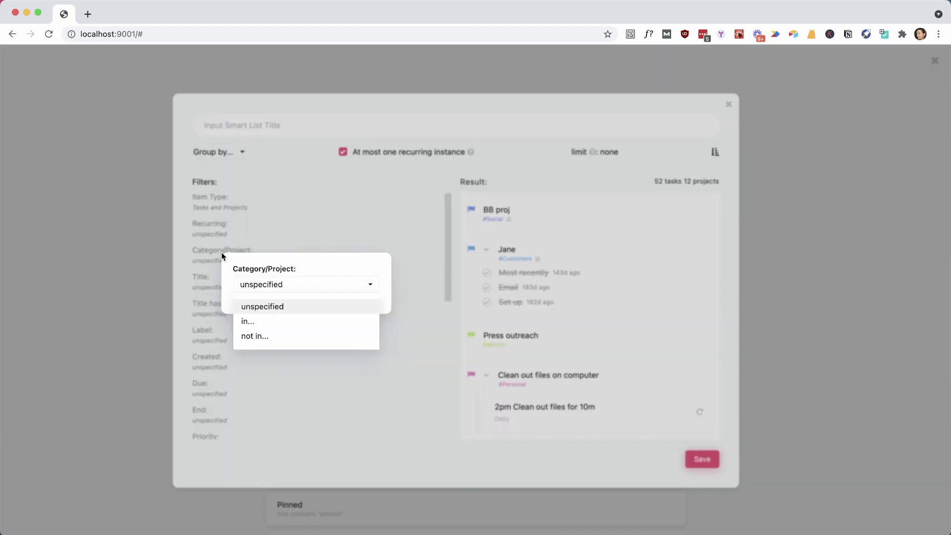
pyautogui.click(270, 322)
pyautogui.click(275, 313)
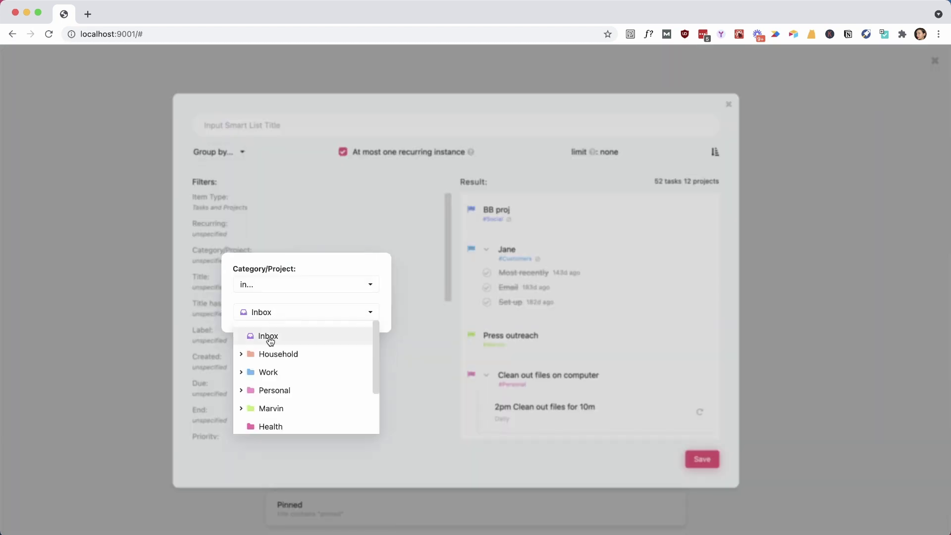
pyautogui.click(273, 408)
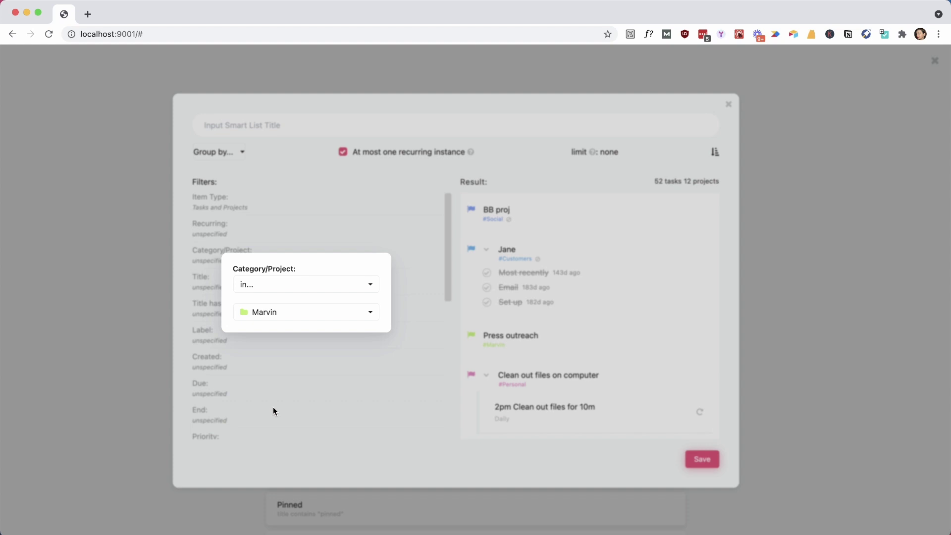
pyautogui.click(339, 183)
pyautogui.click(320, 124)
pyautogui.write('Marvin')
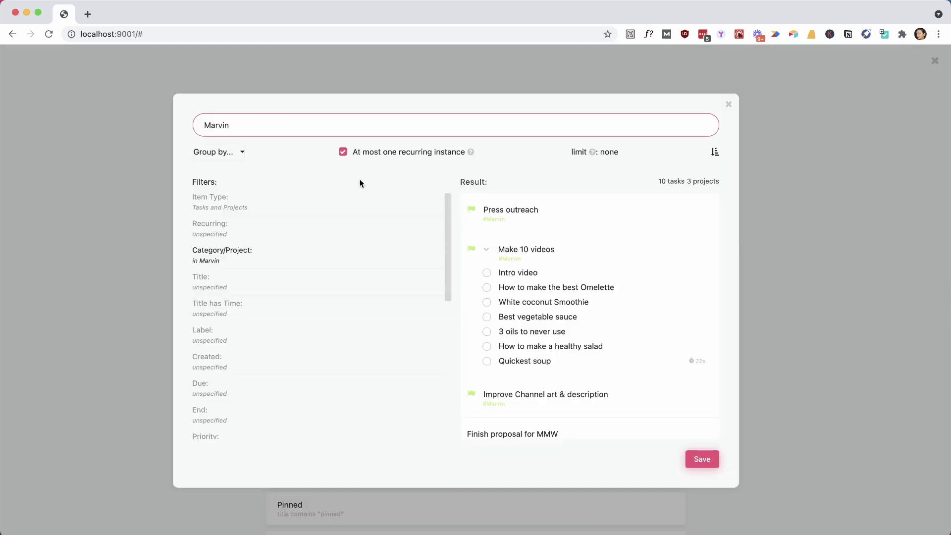
# - Limit the smart list to 1 item with a Daily refill, then close the editor
pyautogui.click(360, 180)
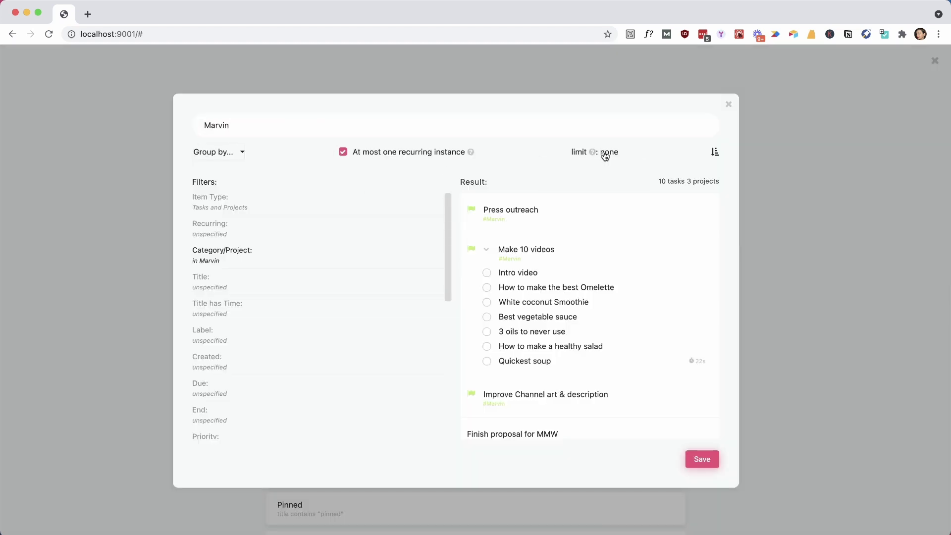
pyautogui.click(603, 154)
pyautogui.click(526, 194)
pyautogui.click(515, 140)
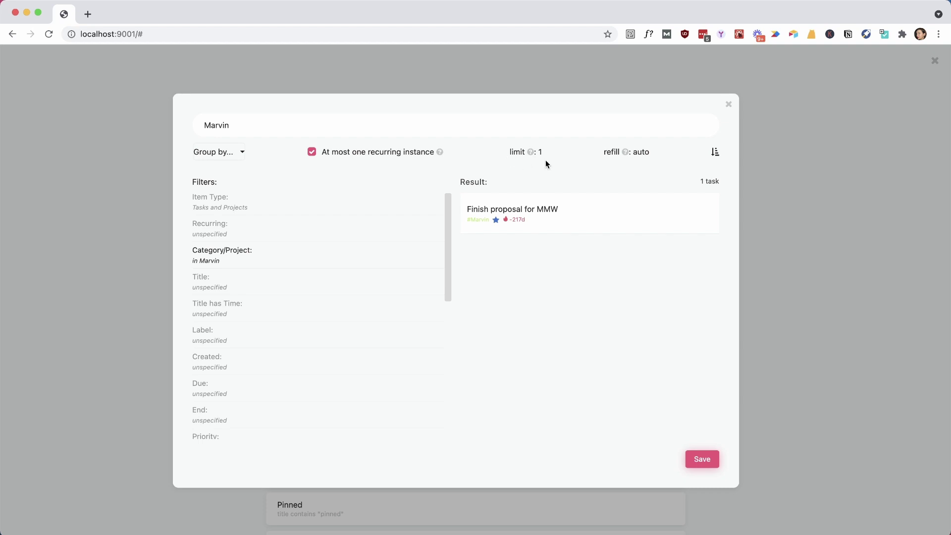
pyautogui.moveTo(619, 153)
pyautogui.click(638, 152)
pyautogui.click(535, 231)
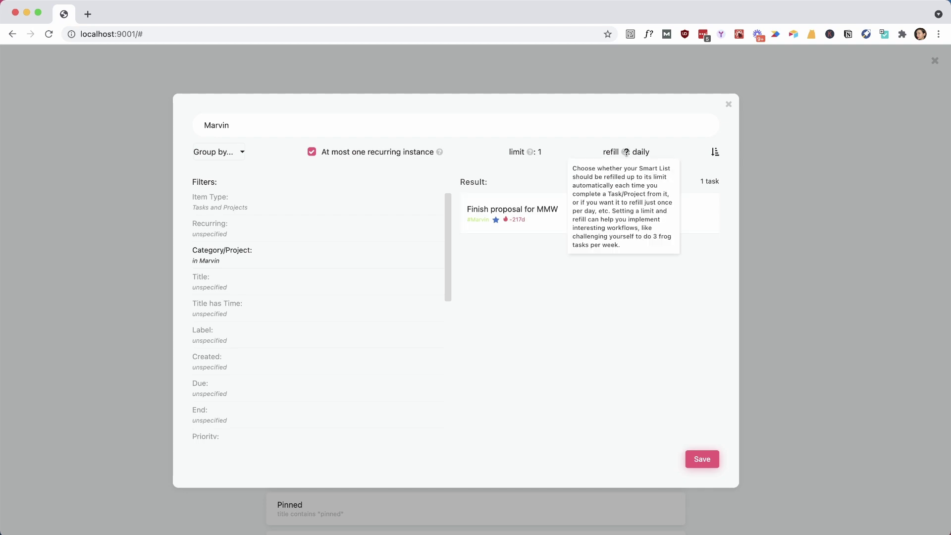
pyautogui.click(642, 154)
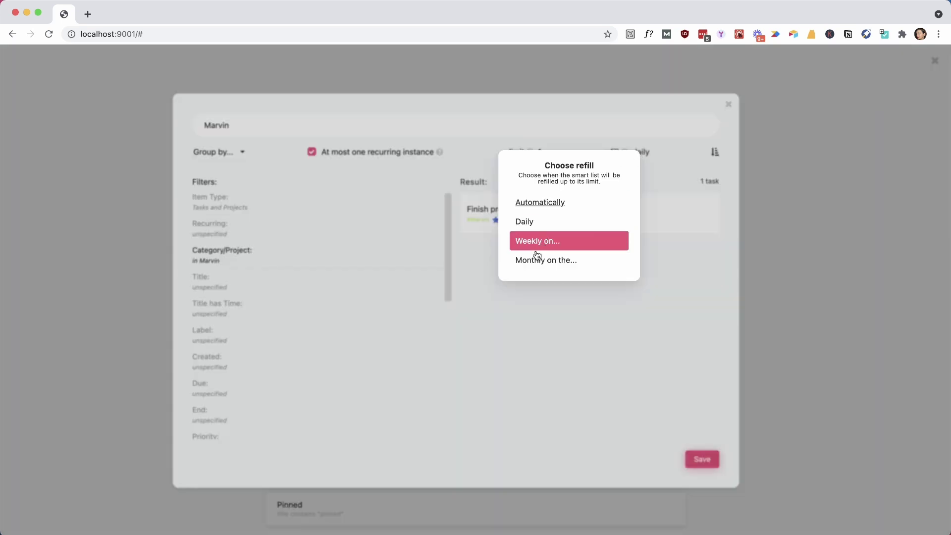
pyautogui.click(518, 346)
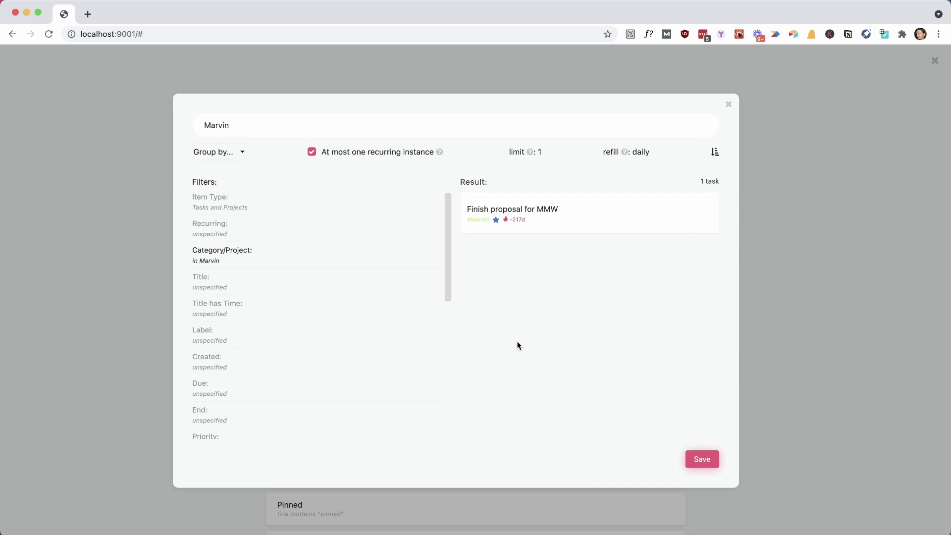
pyautogui.click(729, 105)
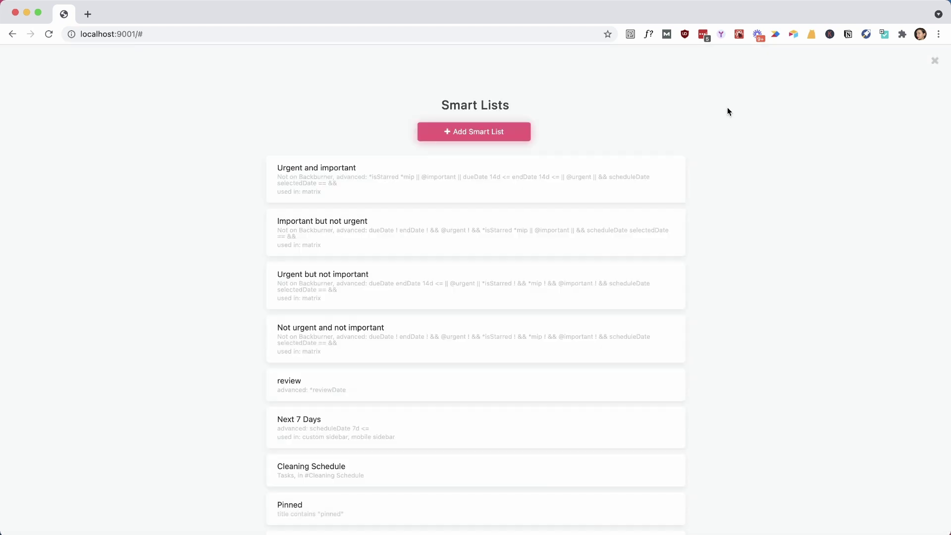
# - Leave Smart Lists and highlight the New advanced filters and Smartlist item type changelog entries
pyautogui.click(933, 64)
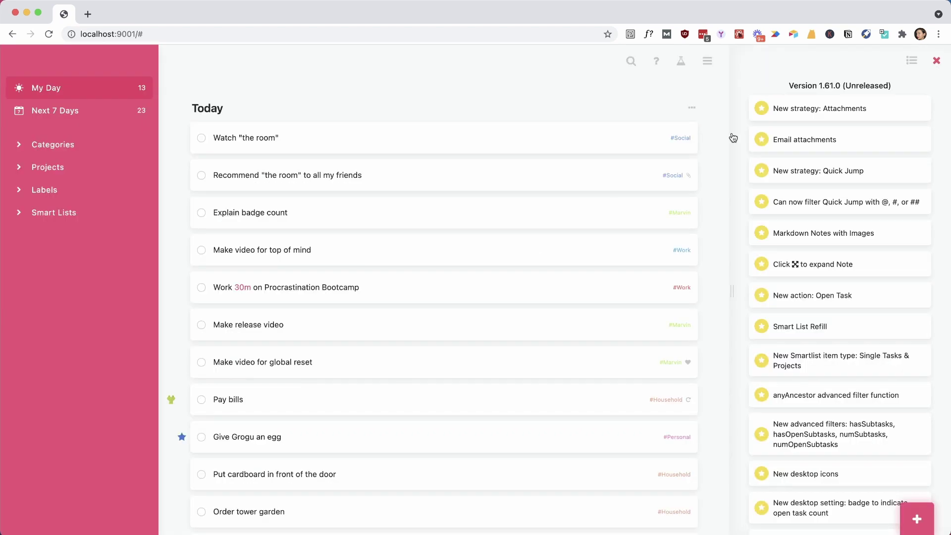
pyautogui.scroll(-7, 857, 246)
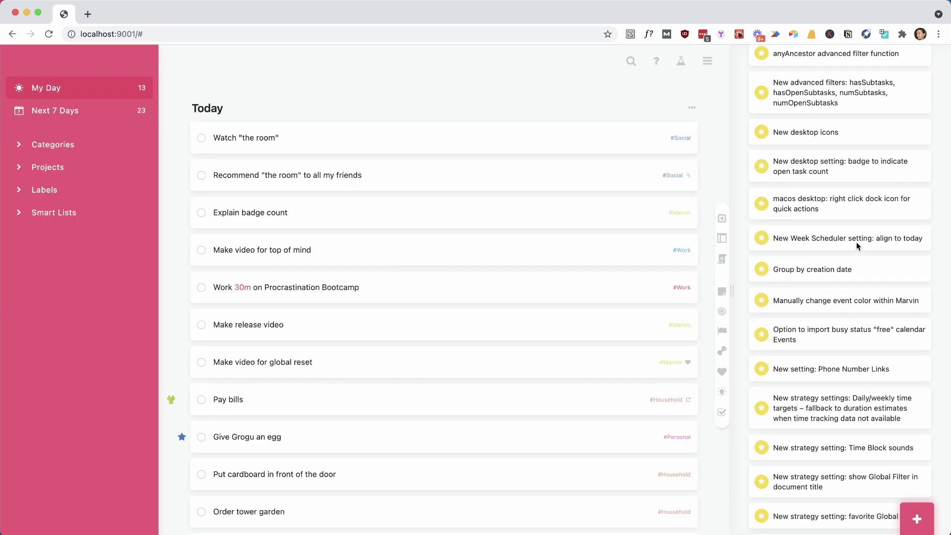
pyautogui.scroll(2, 858, 244)
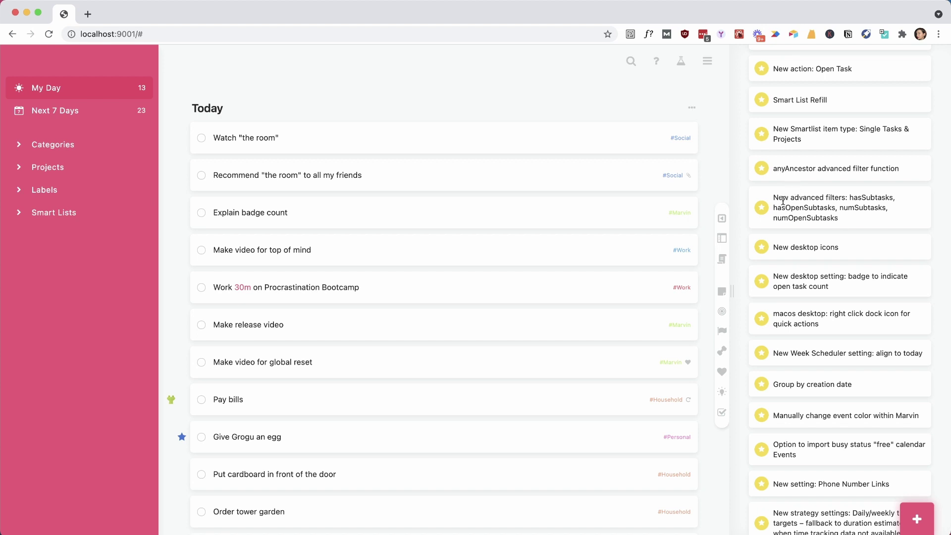
pyautogui.moveTo(778, 197); pyautogui.dragTo(831, 218)
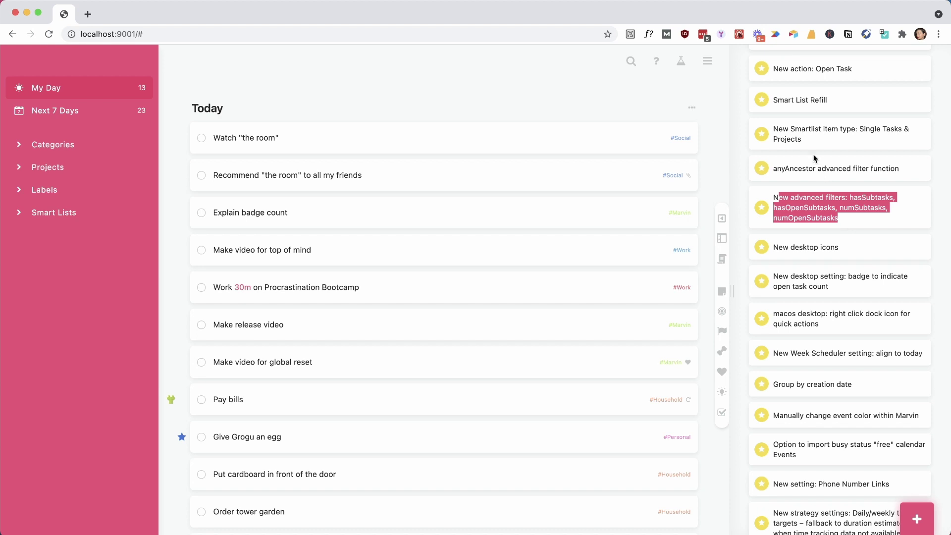
pyautogui.moveTo(791, 129); pyautogui.dragTo(870, 141)
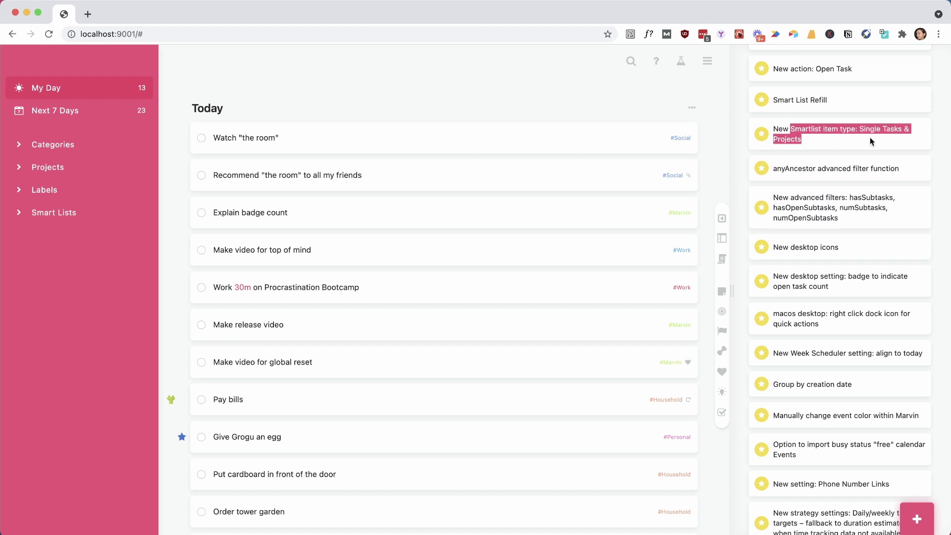